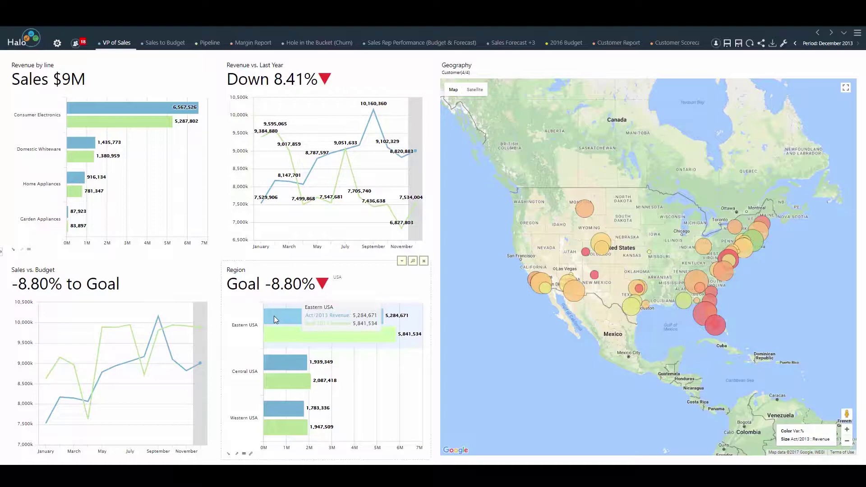
Filter the VP of Sales dashboard to Eastern USA, drill the Region chart down to sales reps and select the first rep.
{"action": "left_click", "coordinate": [275, 316]}
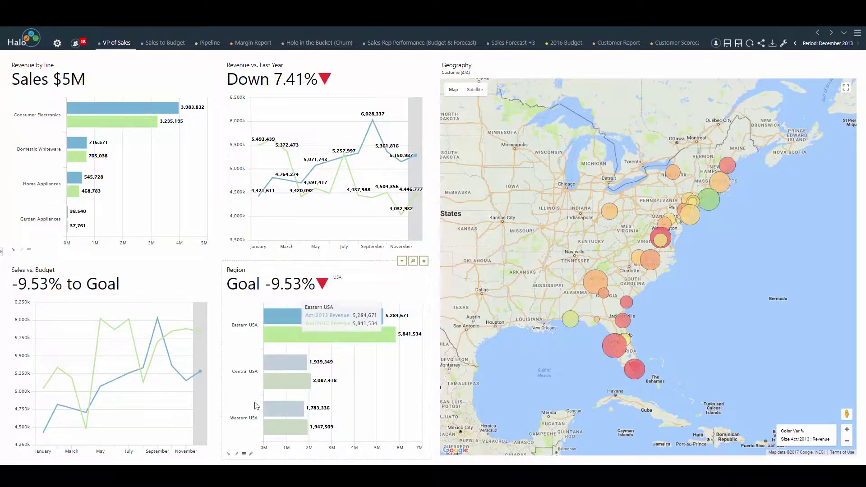
{"action": "left_click", "coordinate": [228, 454]}
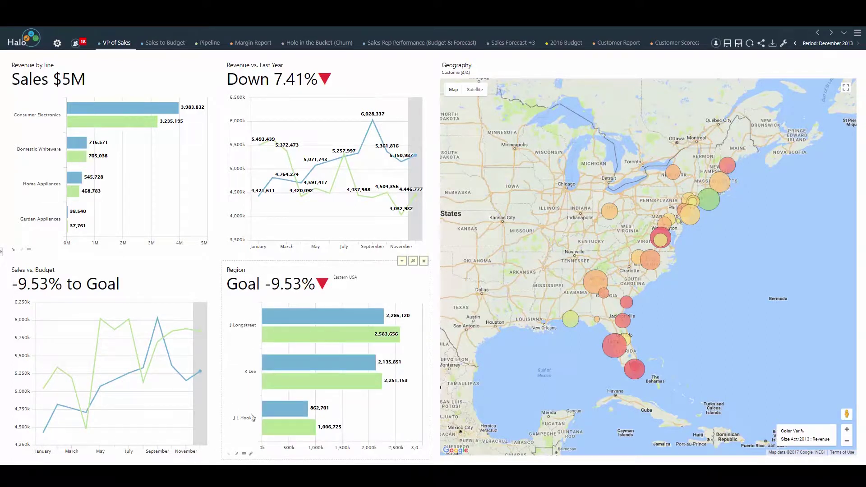
{"action": "left_click", "coordinate": [266, 319]}
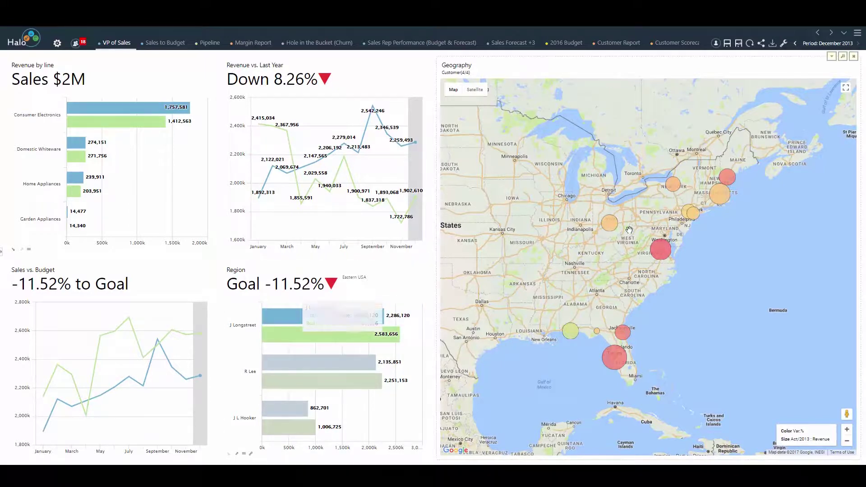
Examine the revenue, budget and variance details of the selected rep's customers on the Geography map, including McLellan and Sons and Eden Electrics.
{"action": "left_click", "coordinate": [607, 230]}
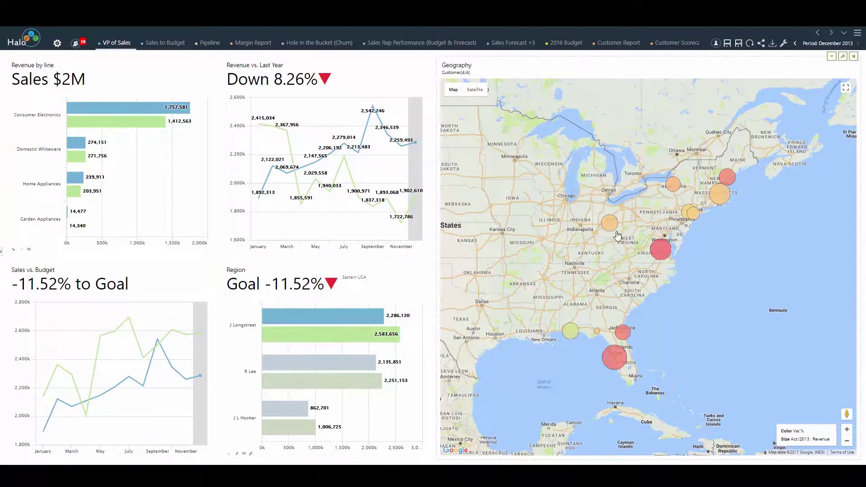
{"action": "left_click", "coordinate": [653, 249]}
{"action": "left_click", "coordinate": [662, 255]}
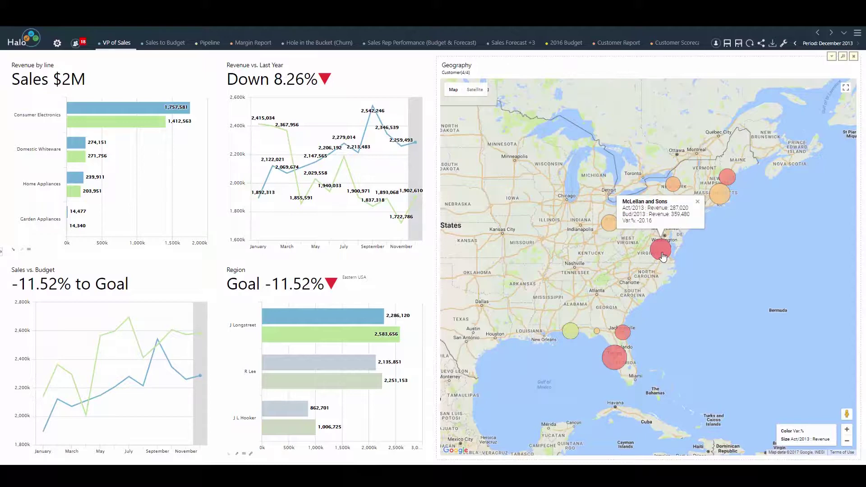
{"action": "mouse_move", "coordinate": [627, 332]}
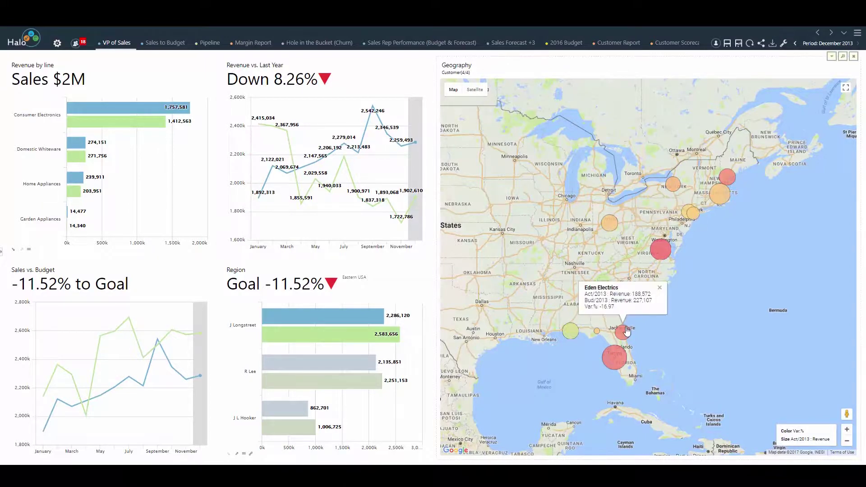
{"action": "left_click", "coordinate": [566, 332]}
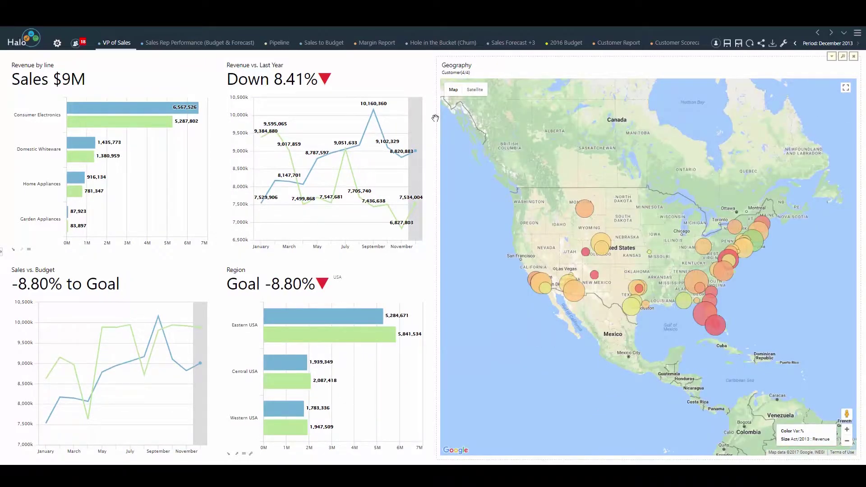
Open the Sales Rep Performance (Budget & Forecast) view and drill the USA row down to its sales offices.
{"action": "left_click", "coordinate": [217, 46]}
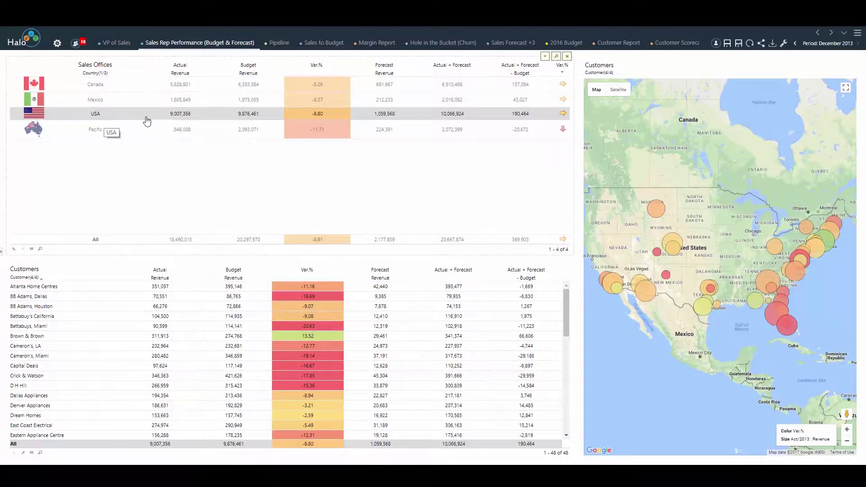
{"action": "left_click_drag", "start_coordinate": [165, 116], "coordinate": [301, 112]}
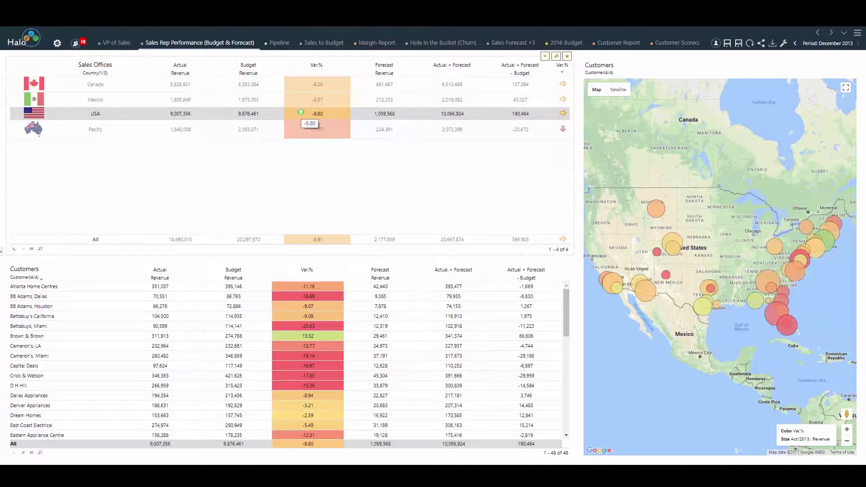
{"action": "left_click_drag", "start_coordinate": [301, 112], "coordinate": [362, 114]}
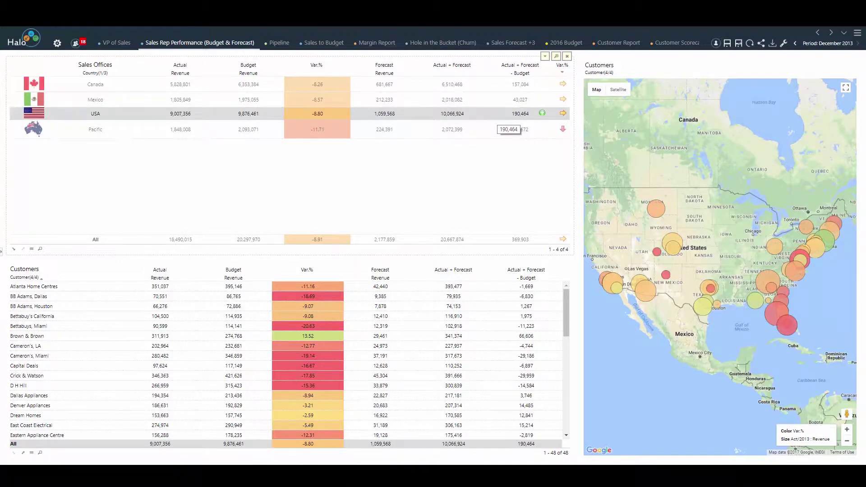
{"action": "left_click", "coordinate": [357, 114]}
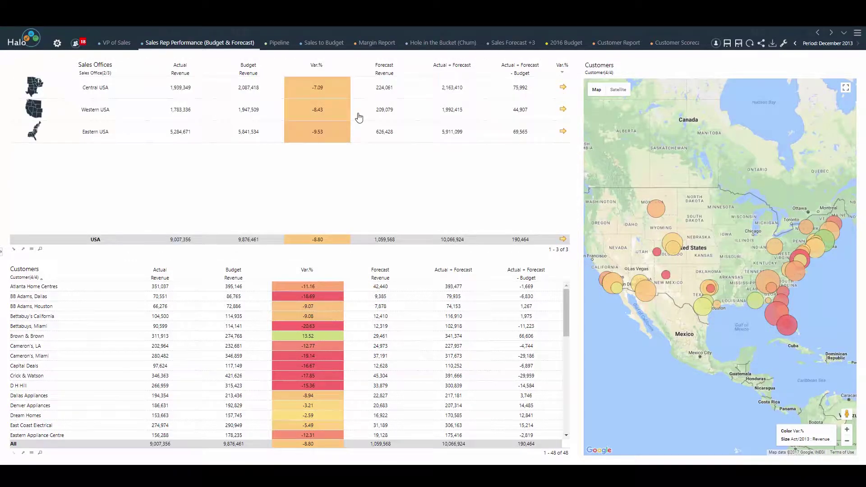
Drill the USA sales offices down to sales reps and sort them by Var.% in ascending order.
{"action": "left_click", "coordinate": [370, 238]}
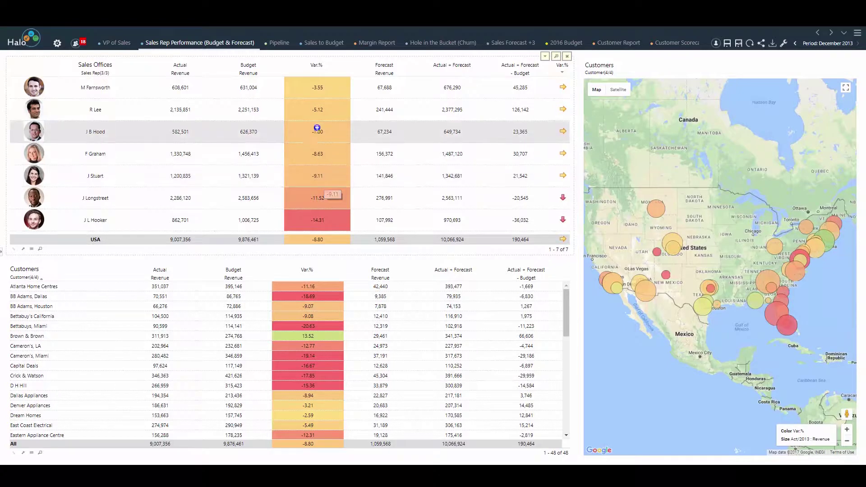
{"action": "left_click", "coordinate": [319, 72]}
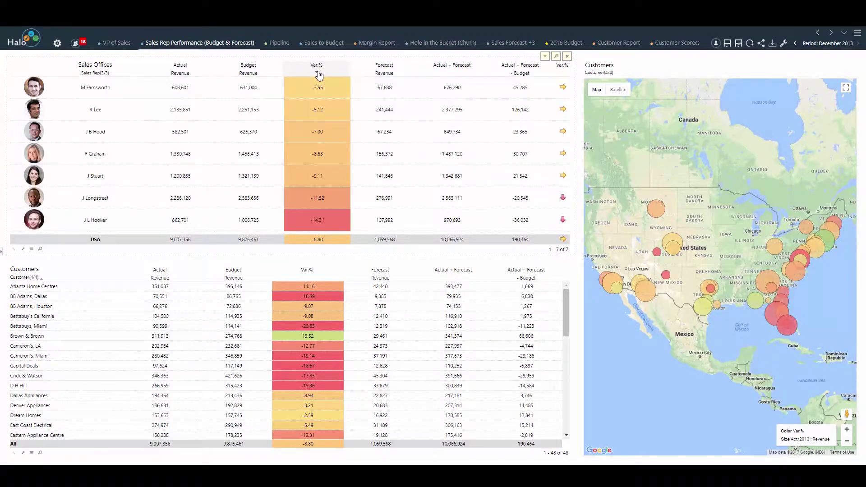
{"action": "left_click", "coordinate": [319, 73]}
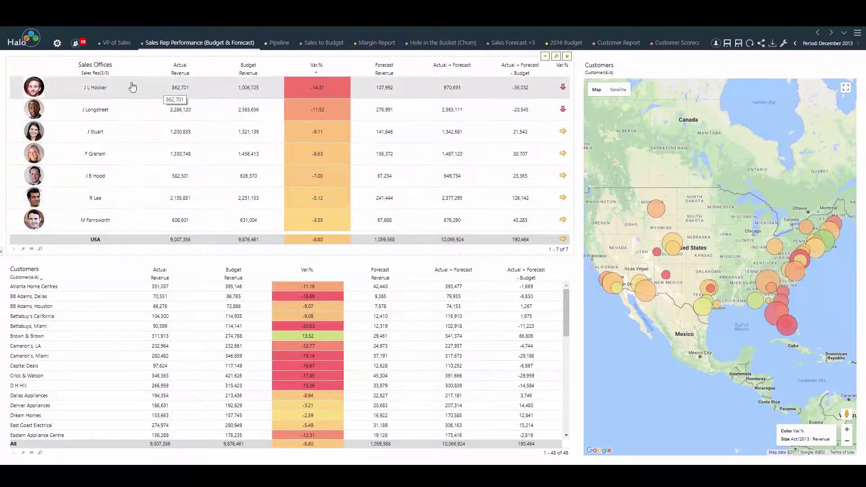
Filter the view to the sales rep with the lowest Var.% and sort the customers by Var.% in descending order.
{"action": "left_click", "coordinate": [107, 91]}
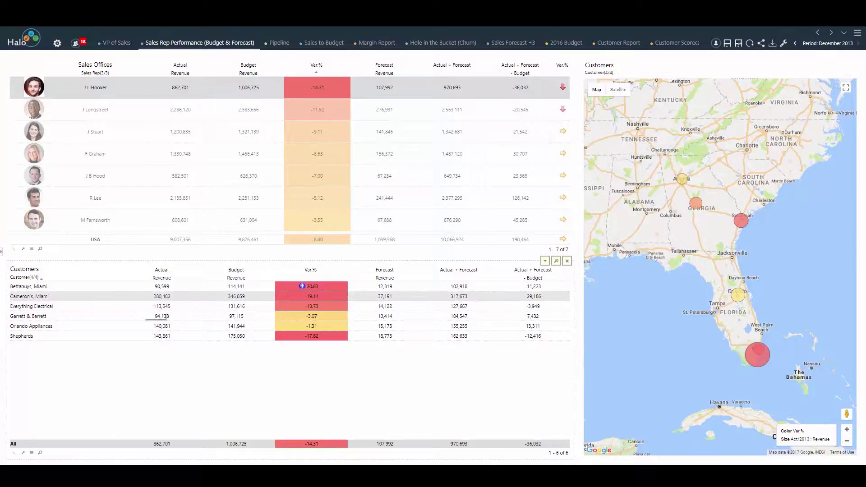
{"action": "left_click", "coordinate": [309, 274]}
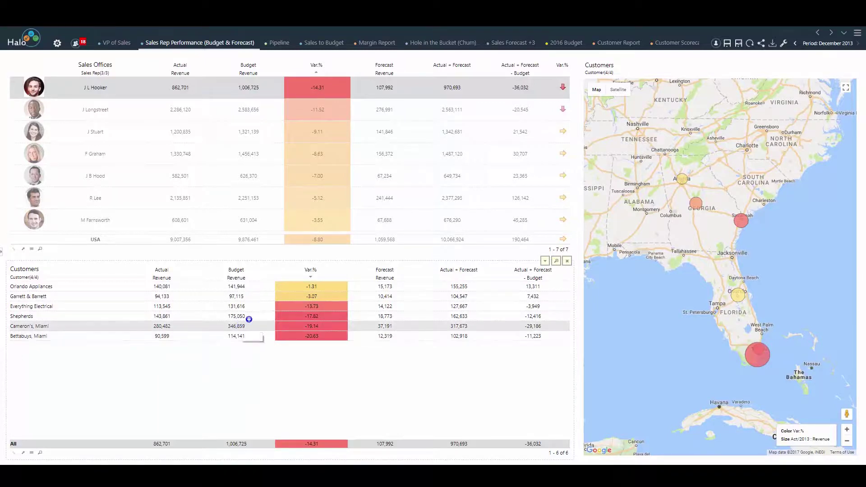
Open the posts on the Sales Rep Performance view and delete the unfinished "Please help me underst" post.
{"action": "left_click", "coordinate": [716, 43]}
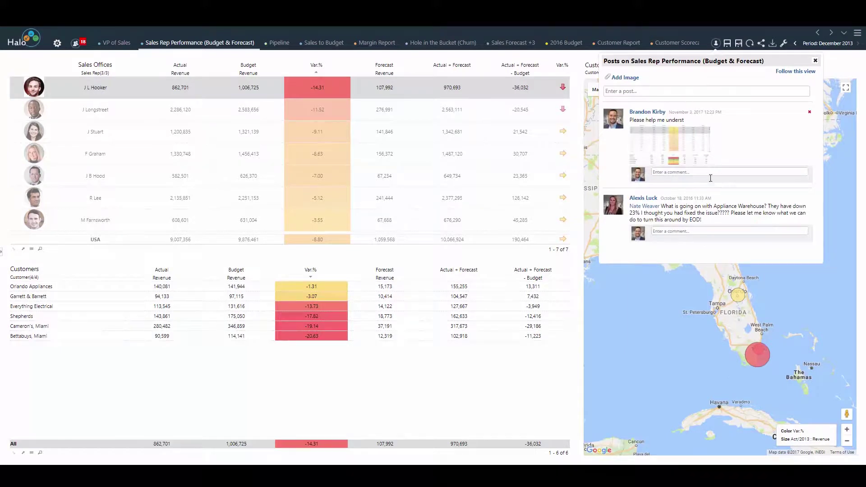
{"action": "left_click", "coordinate": [810, 113]}
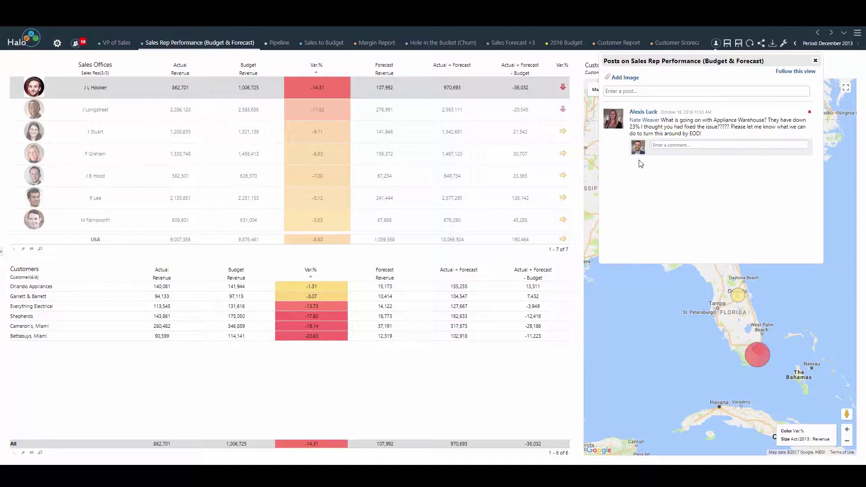
Start a new post on this view that mentions the product manager.
{"action": "left_click", "coordinate": [629, 92]}
{"action": "type", "text": "@"}
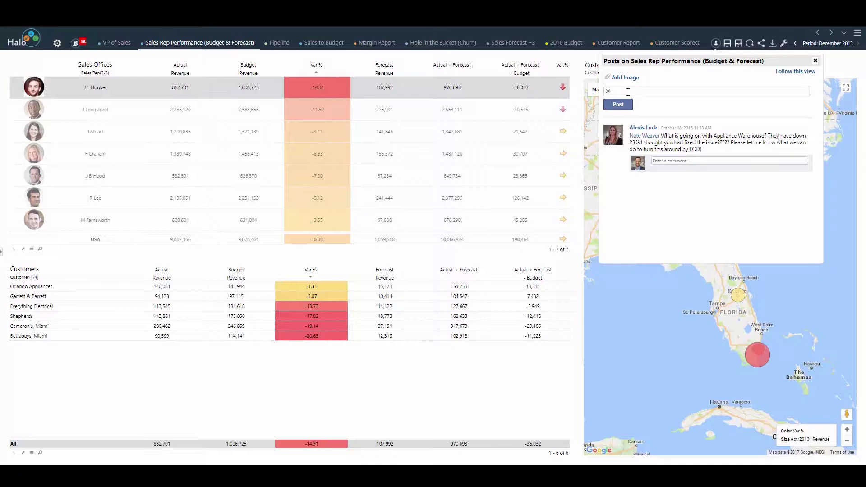
{"action": "type", "text": "Amanda"}
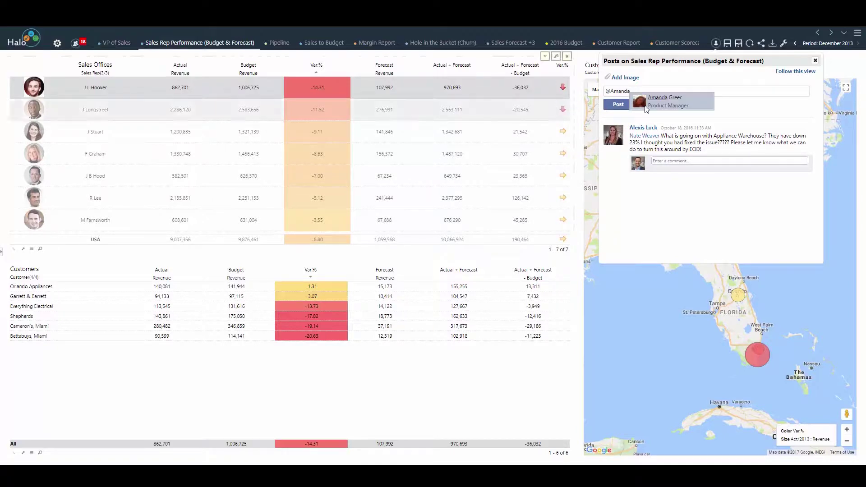
{"action": "left_click", "coordinate": [698, 104]}
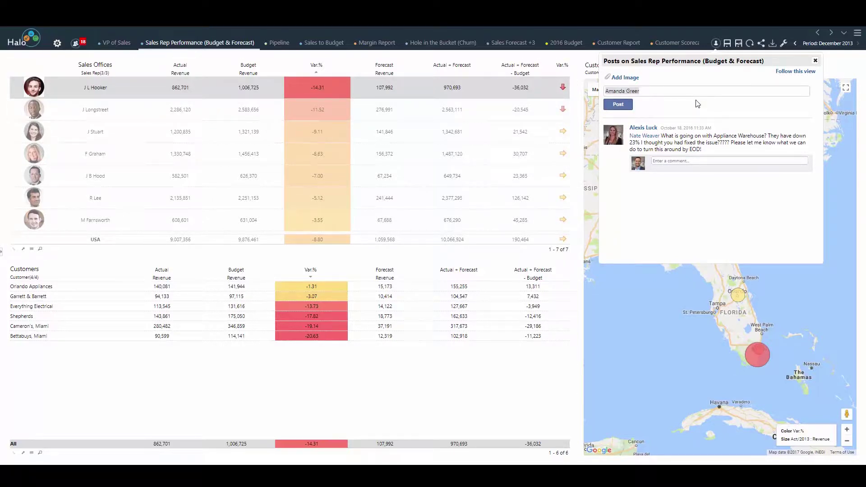
Publish the post with the message "Let's run a new campaign for JL in the east to boost biz." and close the posts.
{"action": "type", "text": "Let's run a new campaign fir"}
{"action": "key", "text": "BackSpace"}
{"action": "key", "text": "BackSpace"}
{"action": "type", "text": "or JK"}
{"action": "key", "text": "BackSpace"}
{"action": "type", "text": "L f"}
{"action": "key", "text": "BackSpace"}
{"action": "type", "text": "in the east to boost biz."}
{"action": "left_click", "coordinate": [627, 104]}
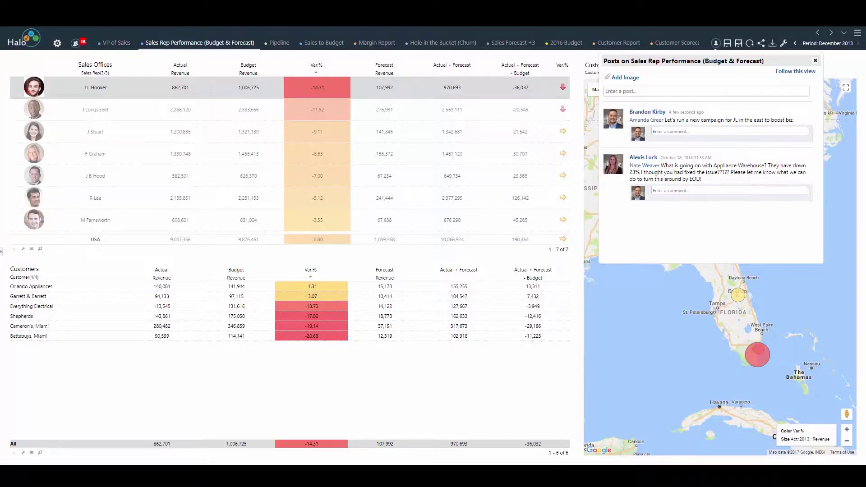
{"action": "left_click", "coordinate": [816, 60]}
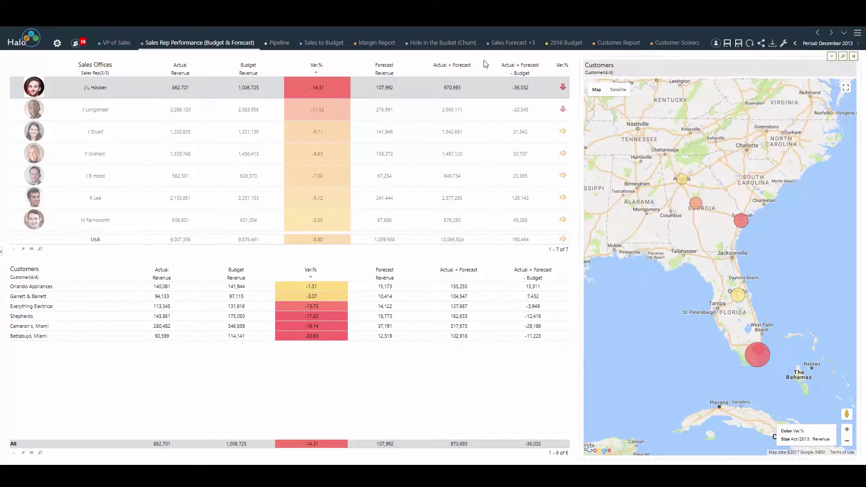
Open the Pipeline view and sort Opportunities by Account by Open Opportunities in descending order.
{"action": "left_click", "coordinate": [274, 50]}
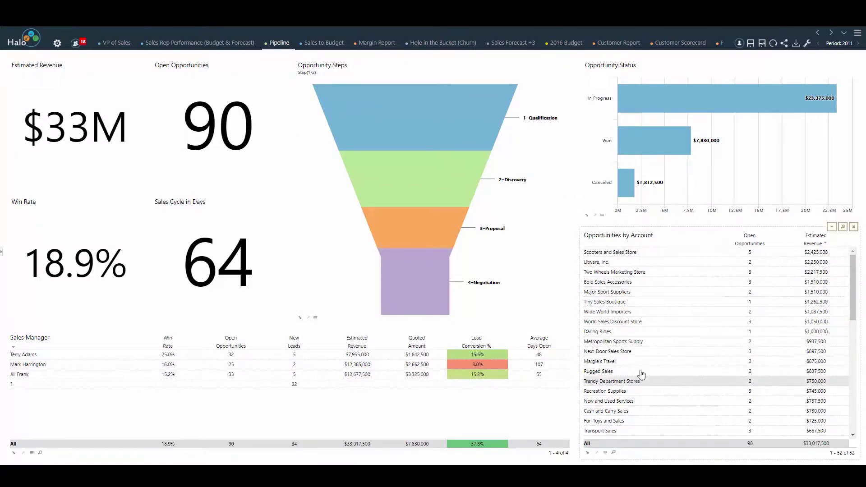
{"action": "left_click", "coordinate": [750, 243]}
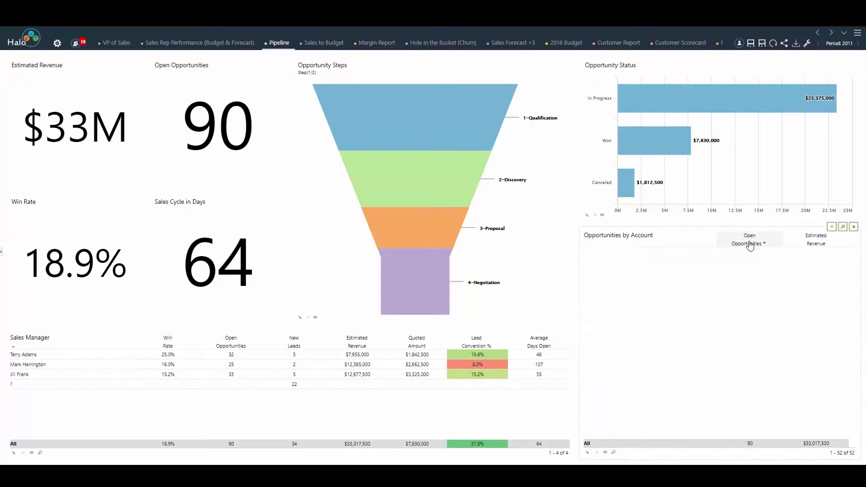
{"action": "left_click", "coordinate": [760, 244]}
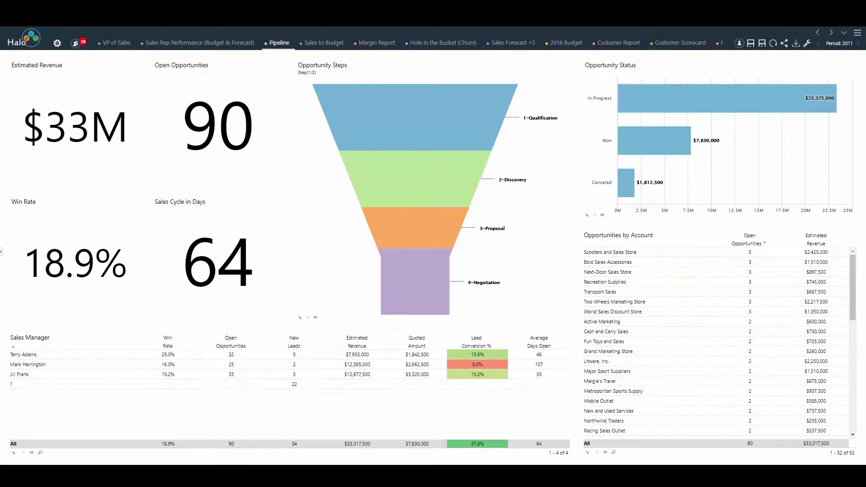
Open the Margin Report and change the Sales Offices level from Country to Sales Rep.
{"action": "left_click", "coordinate": [377, 42]}
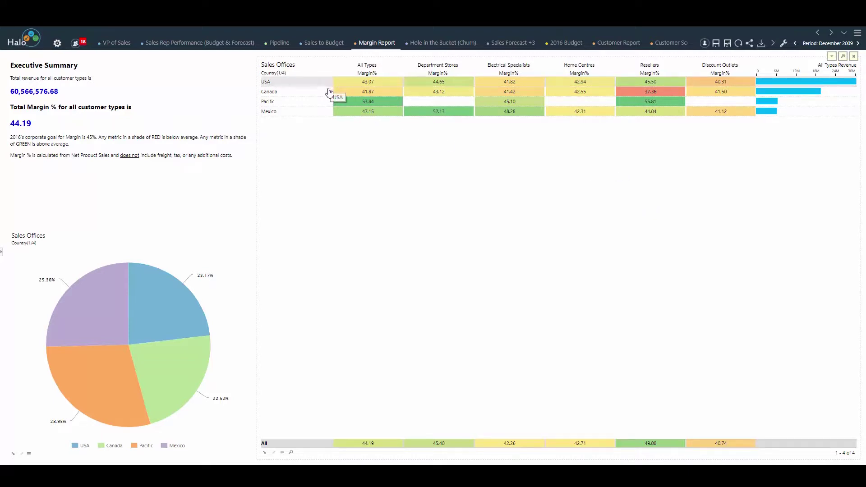
{"action": "right_click", "coordinate": [310, 84]}
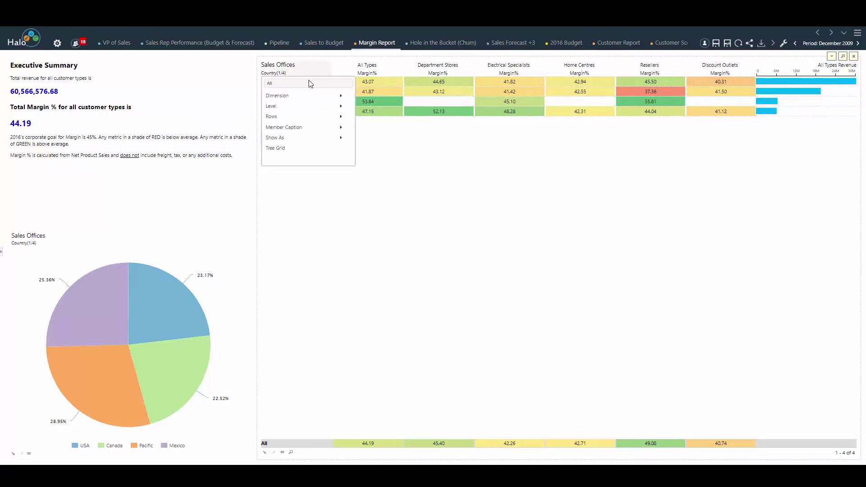
{"action": "left_click", "coordinate": [312, 106]}
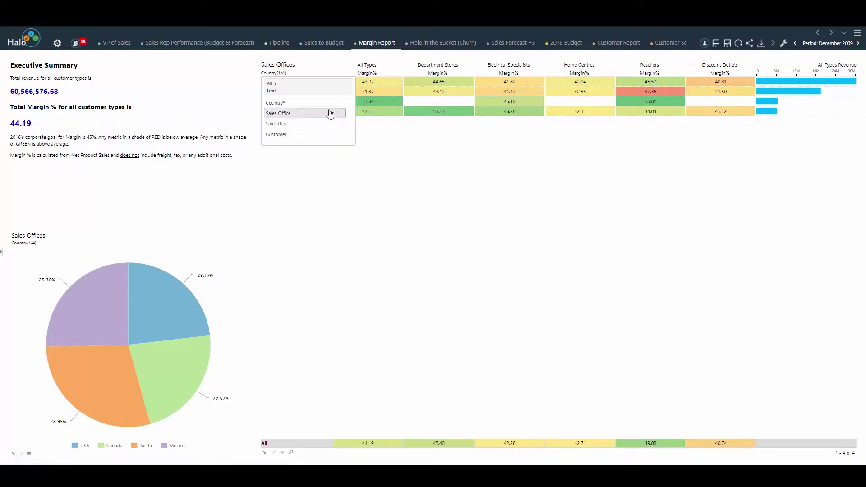
{"action": "left_click", "coordinate": [325, 123]}
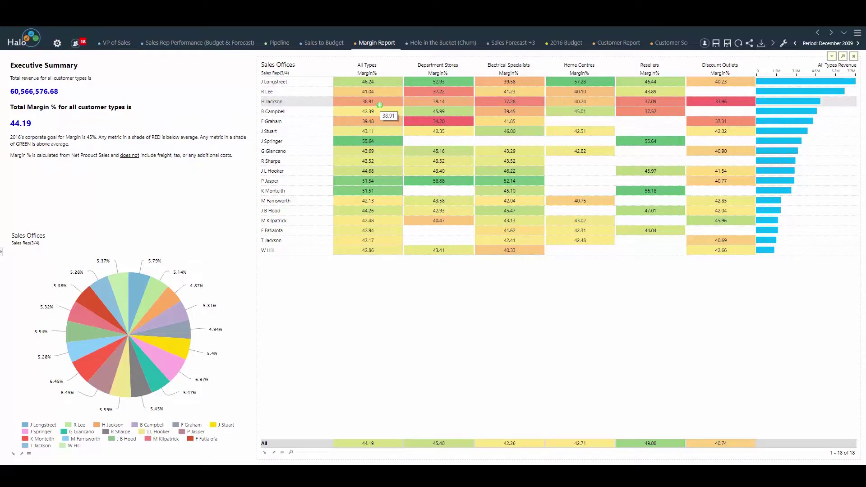
Browse the saved views under North America, expanding the Solutions Gallery and checking the contents of its Inventory folder.
{"action": "left_click", "coordinate": [30, 45]}
{"action": "left_click", "coordinate": [32, 97]}
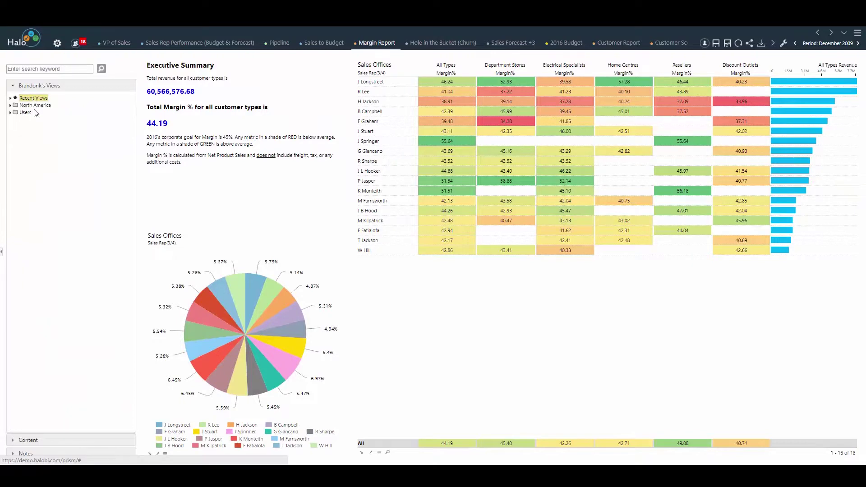
{"action": "left_click", "coordinate": [33, 105]}
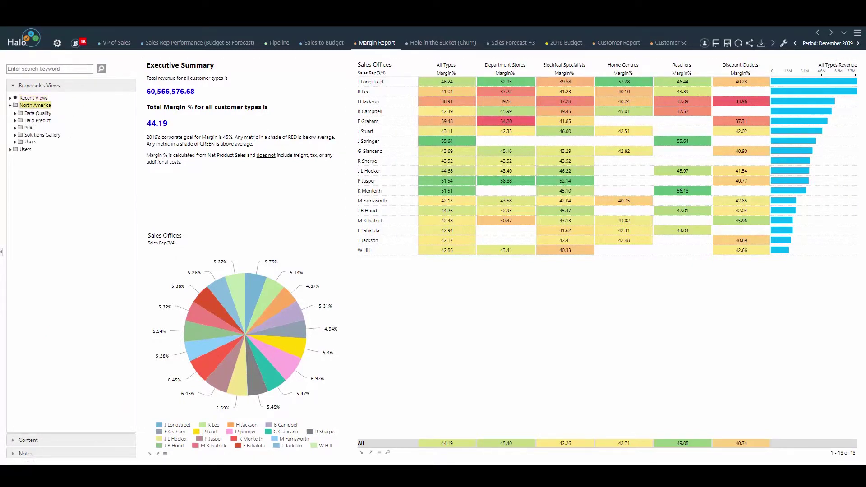
{"action": "left_click", "coordinate": [42, 135]}
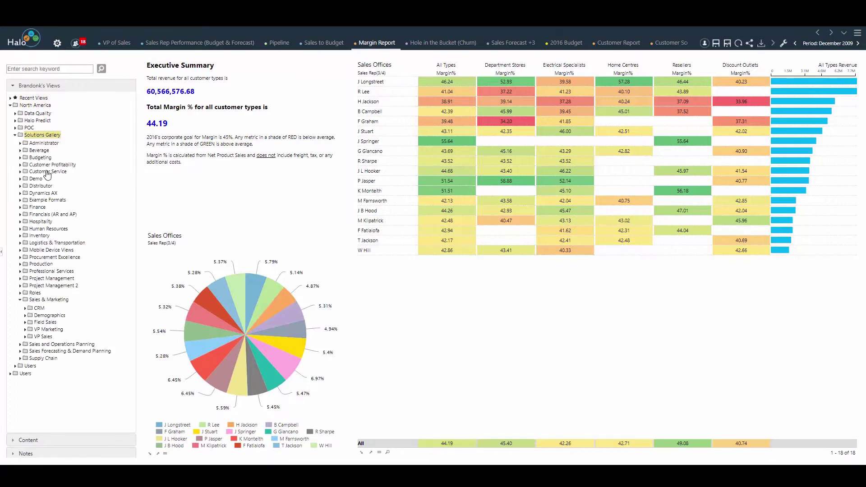
{"action": "left_click", "coordinate": [40, 236]}
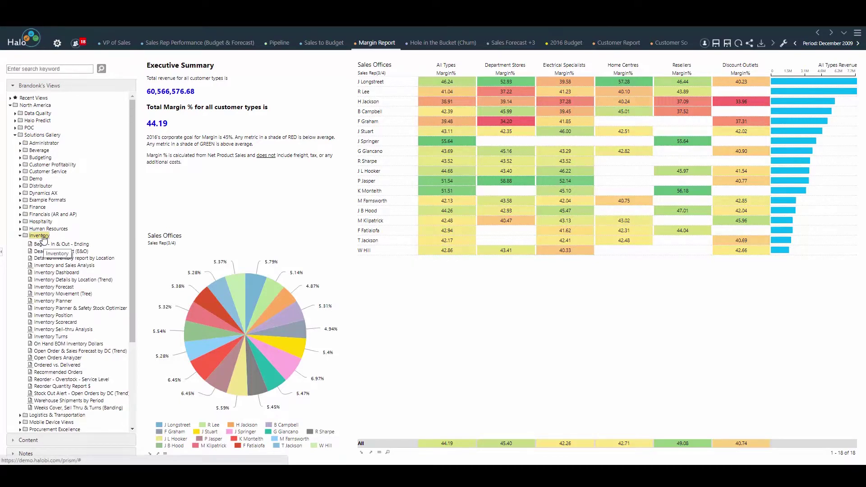
{"action": "left_click", "coordinate": [43, 236]}
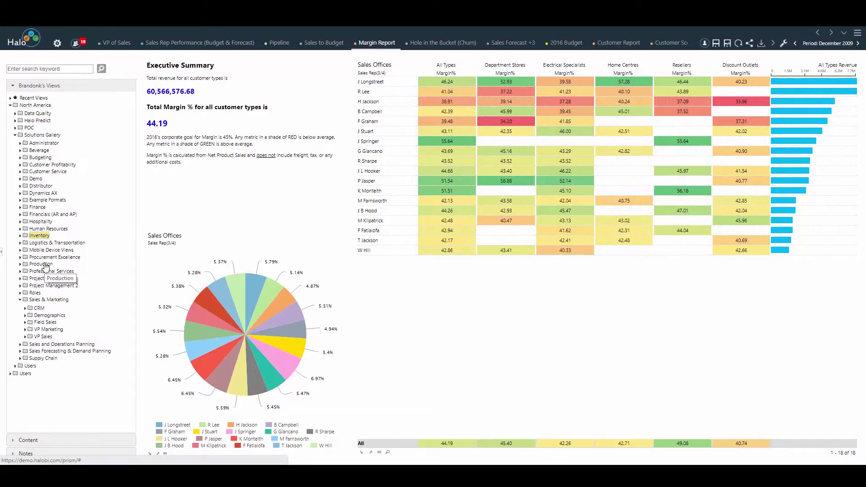
Expand the VP Sales folder under Sales & Marketing and look through its list of saved views.
{"action": "left_click", "coordinate": [47, 338]}
{"action": "scroll", "coordinate": [90, 353], "scroll_direction": "down", "scroll_amount": 3}
{"action": "scroll", "coordinate": [91, 354], "scroll_direction": "down", "scroll_amount": 3}
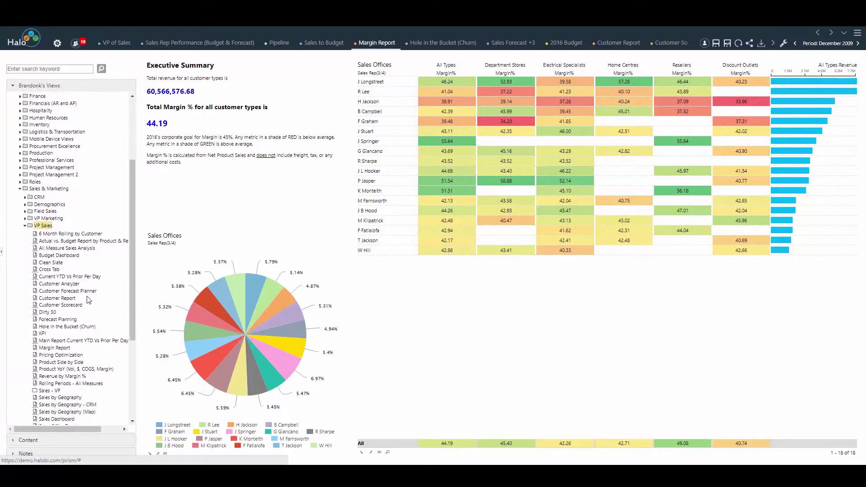
{"action": "scroll", "coordinate": [64, 270], "scroll_direction": "down", "scroll_amount": 3}
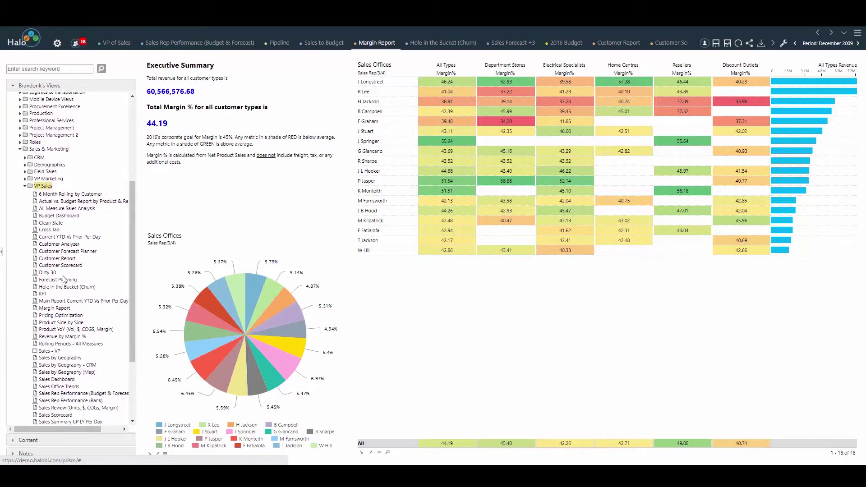
{"action": "scroll", "coordinate": [64, 305], "scroll_direction": "down", "scroll_amount": 2}
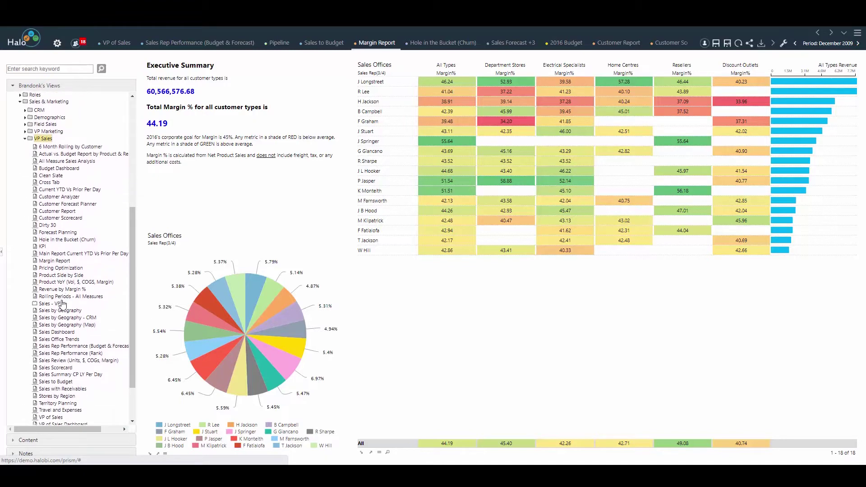
Add the Products hierarchy from the DemoSales Sales content as a table below Sales Offices in the Margin Report, and hide the content list.
{"action": "left_click", "coordinate": [56, 438]}
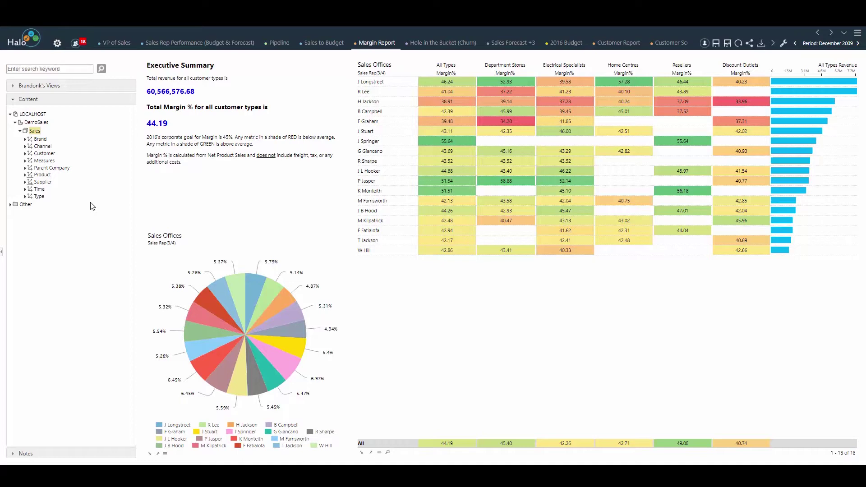
{"action": "left_click", "coordinate": [773, 44]}
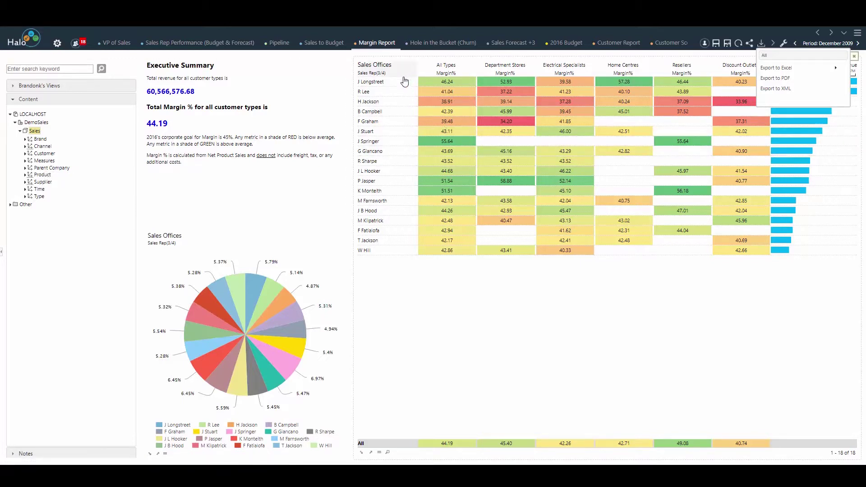
{"action": "double_click", "coordinate": [36, 176]}
{"action": "left_click_drag", "start_coordinate": [47, 184], "coordinate": [605, 266]}
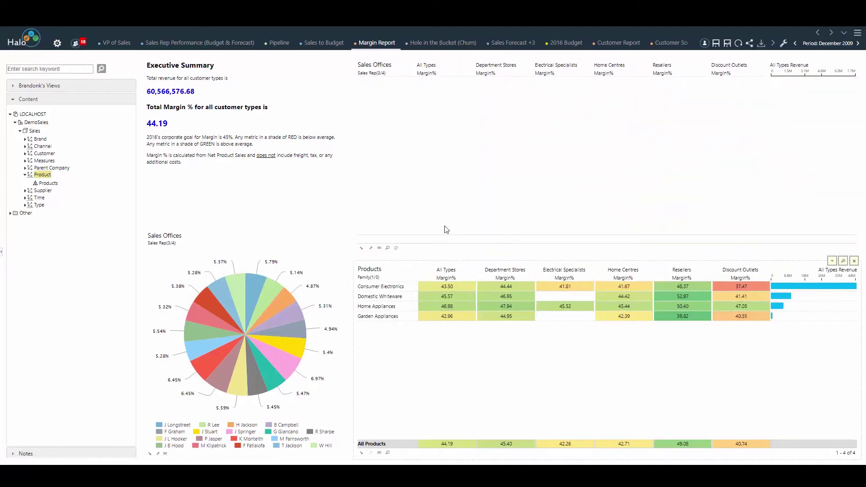
{"action": "left_click", "coordinate": [38, 43]}
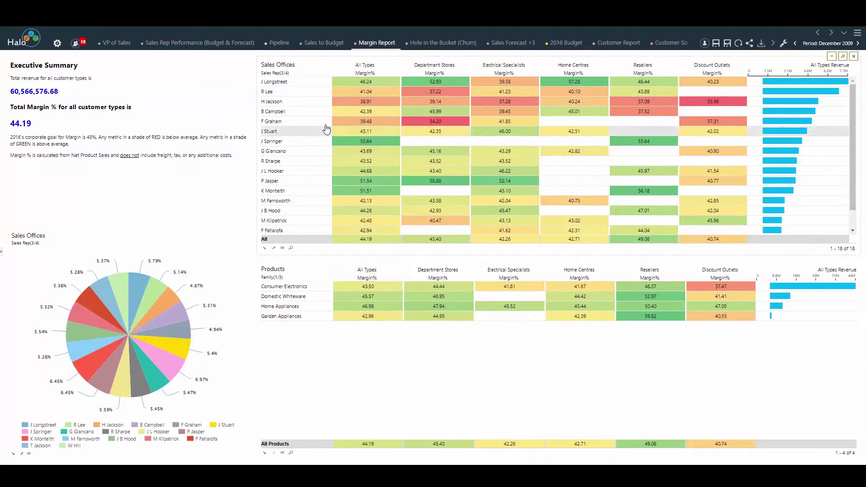
Filter the Margin Report to the first-listed sales rep and drill Consumer Electronics down to individual products in an enlarged Products table.
{"action": "left_click", "coordinate": [301, 85]}
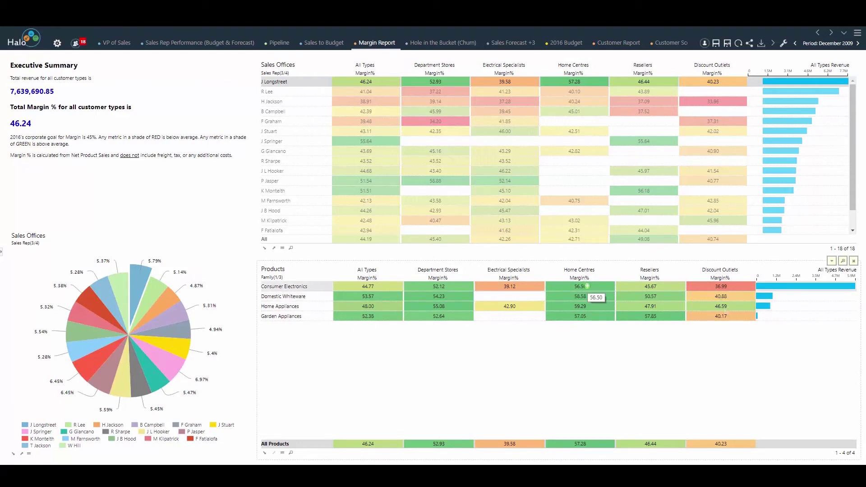
{"action": "left_click", "coordinate": [590, 287]}
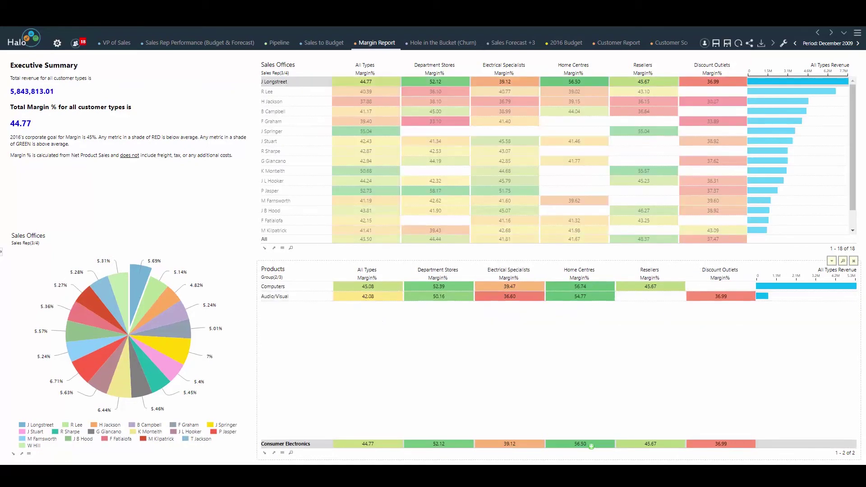
{"action": "left_click", "coordinate": [591, 447]}
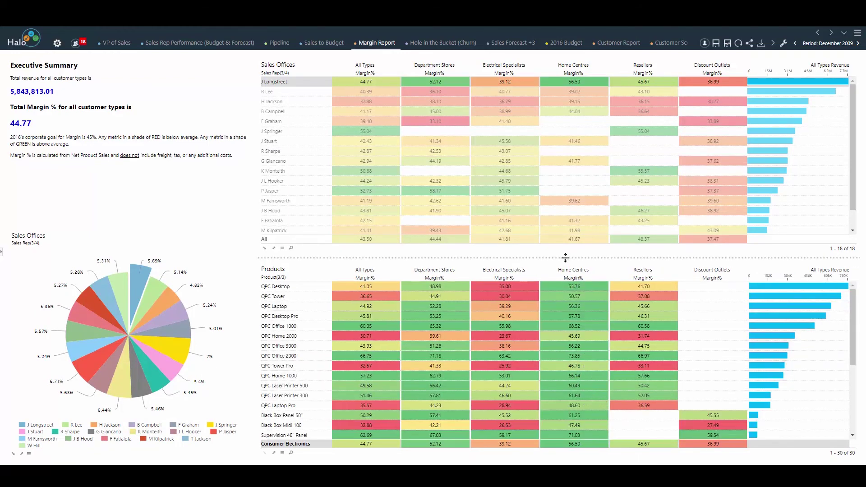
{"action": "left_click_drag", "start_coordinate": [566, 257], "coordinate": [565, 227]}
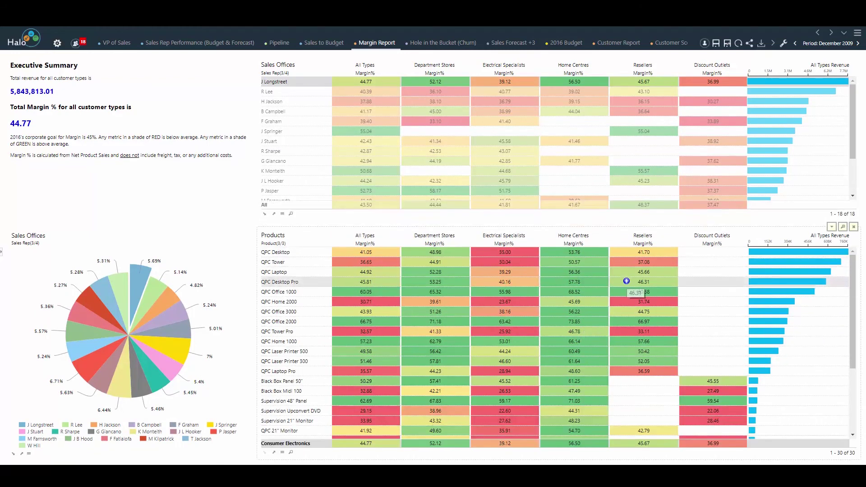